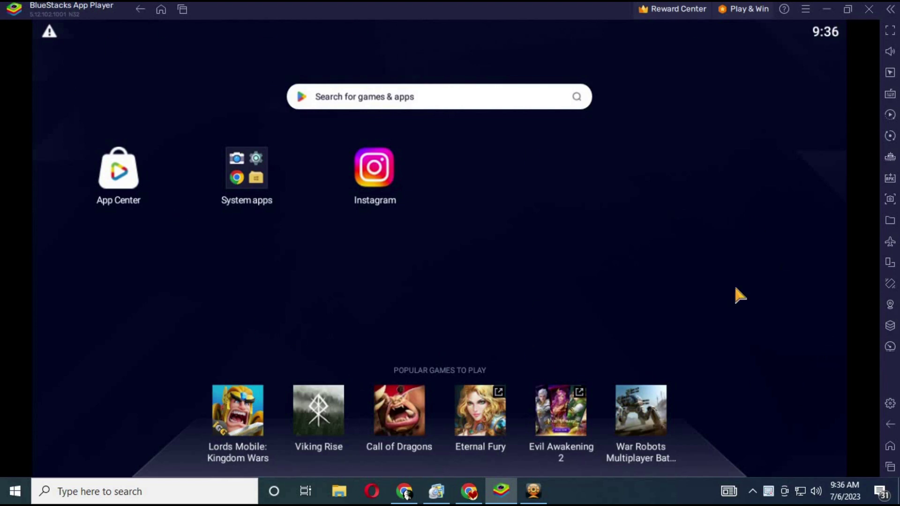
In Settings, keep CPU allocation at High (4 Cores) and go to the Display section
left_click(890, 406)
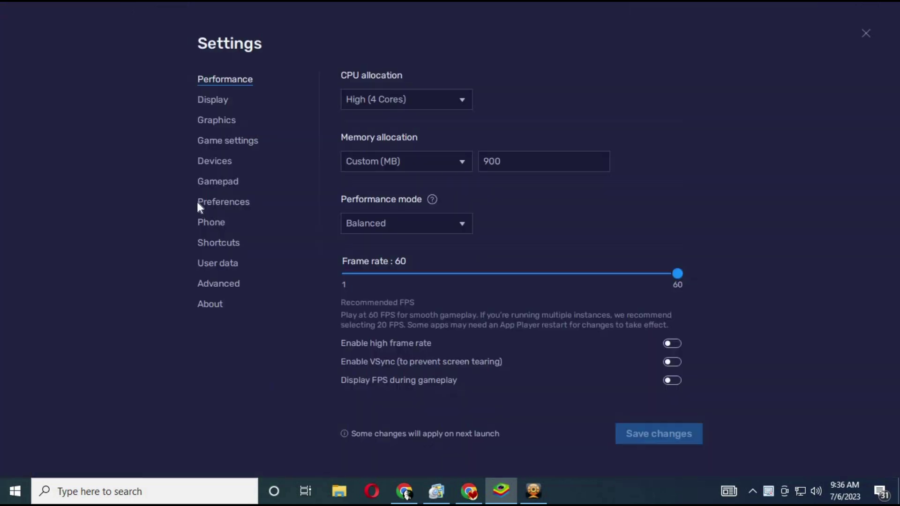
left_click(409, 97)
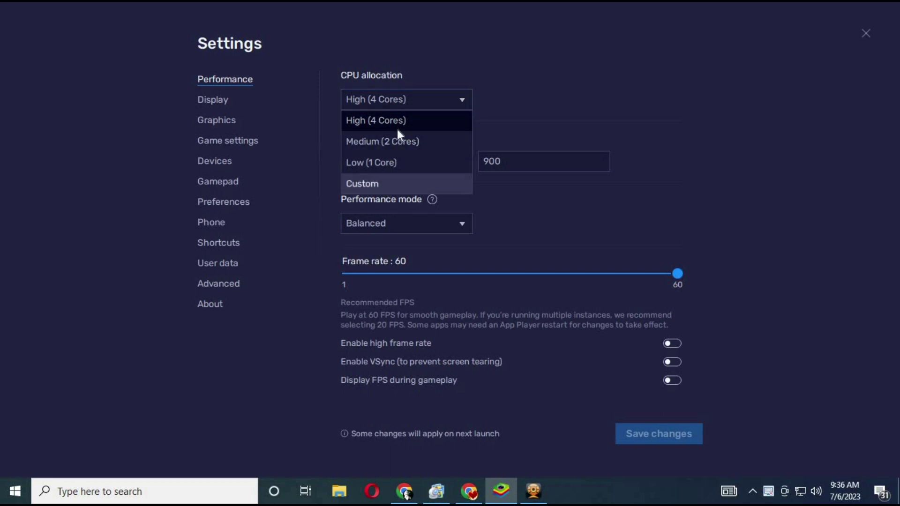
left_click(370, 121)
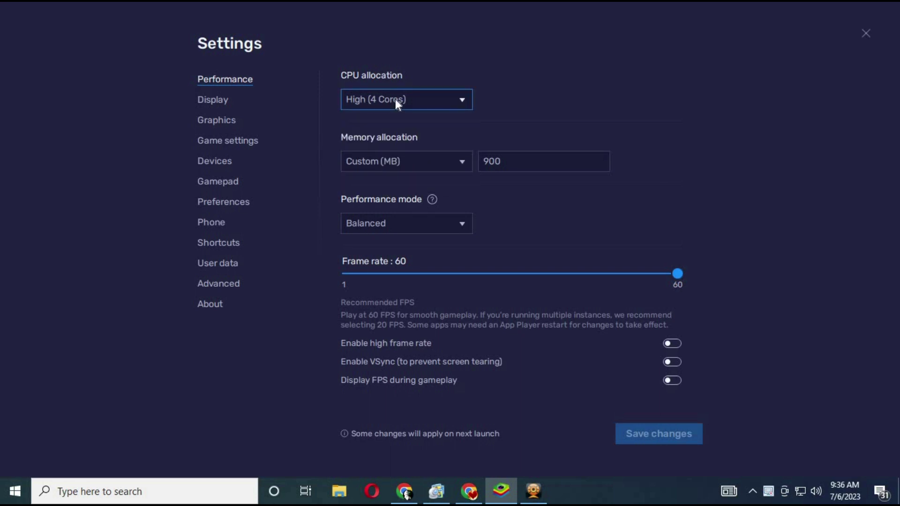
left_click(213, 99)
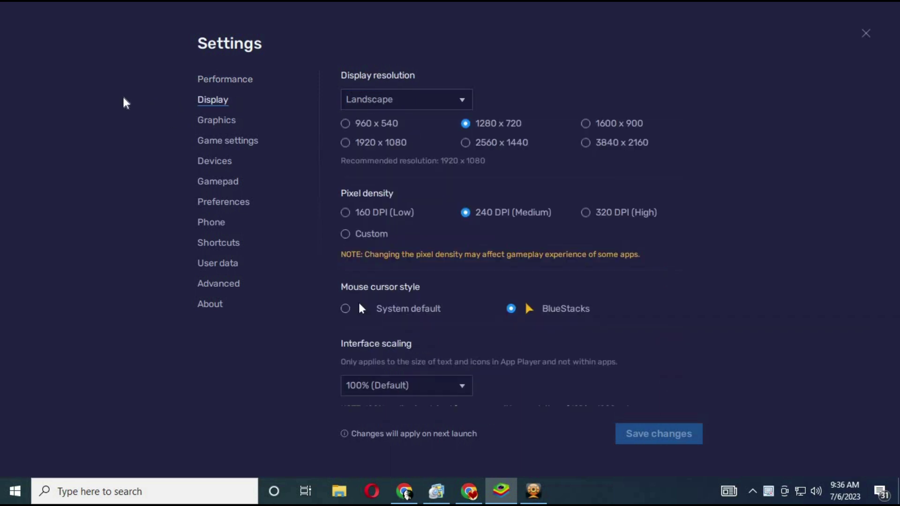
Set the display resolution to Portrait, save, and restart the player
left_click(373, 98)
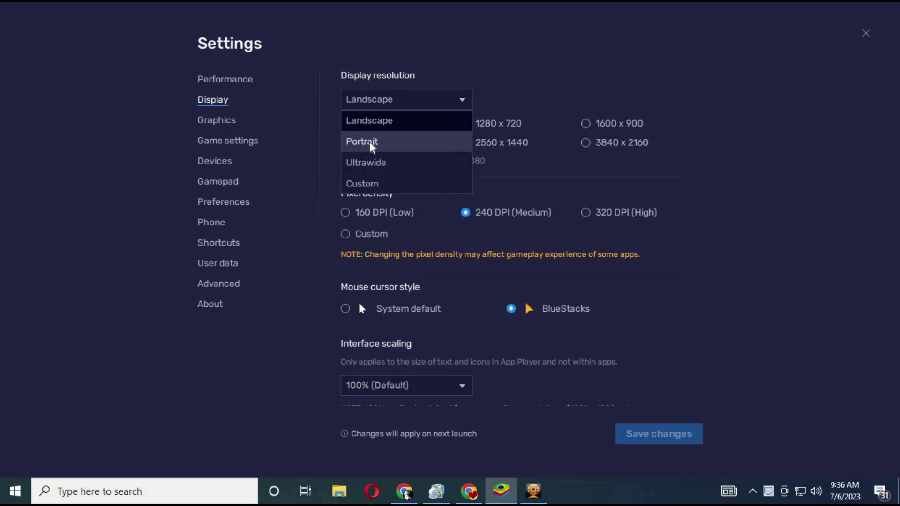
left_click(371, 143)
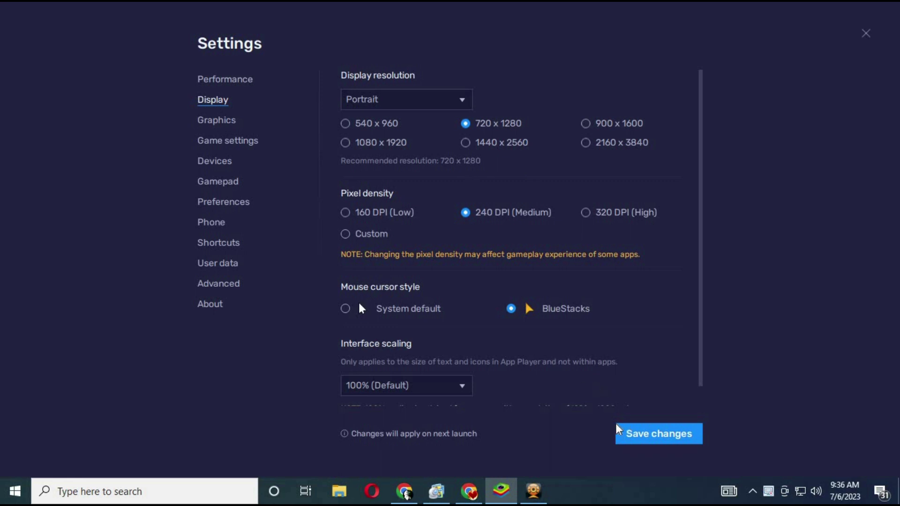
left_click(647, 434)
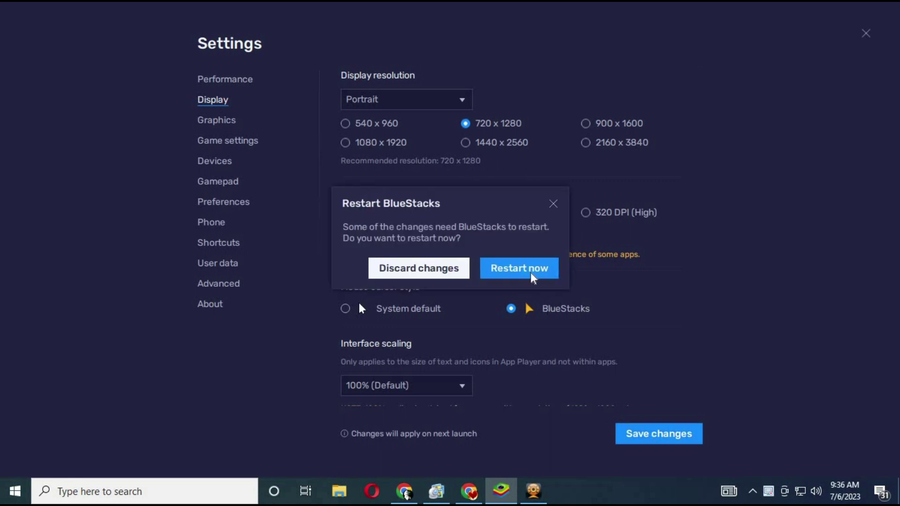
left_click(533, 276)
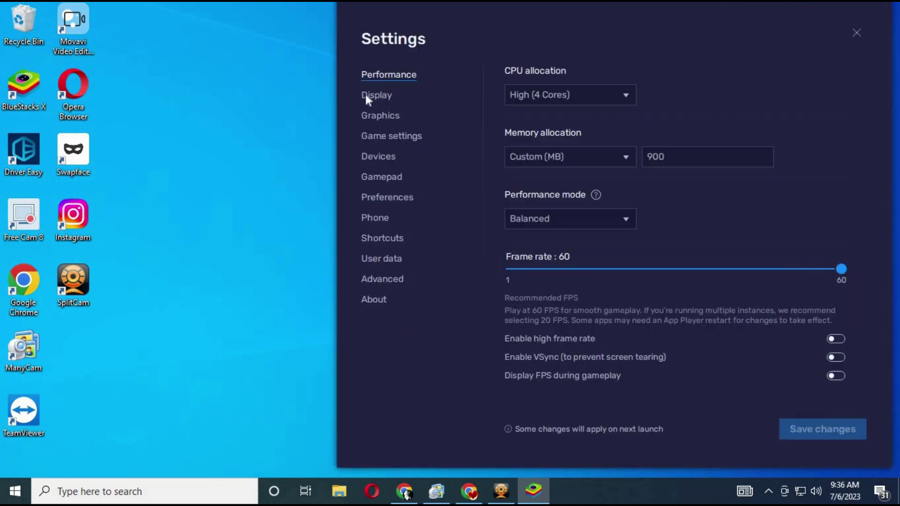
In Devices, keep ManyCam Virtual Webcam as the camera and leave the microphone unchanged
left_click(386, 160)
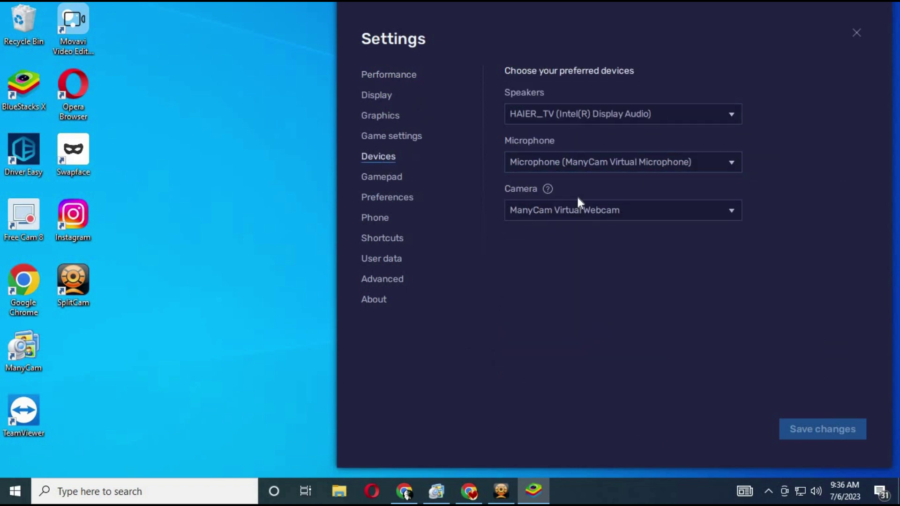
left_click(592, 210)
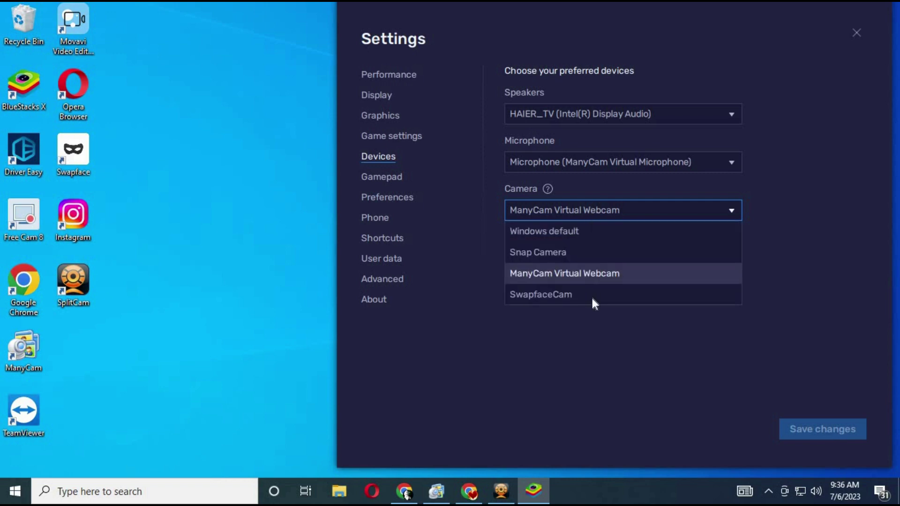
left_click(564, 274)
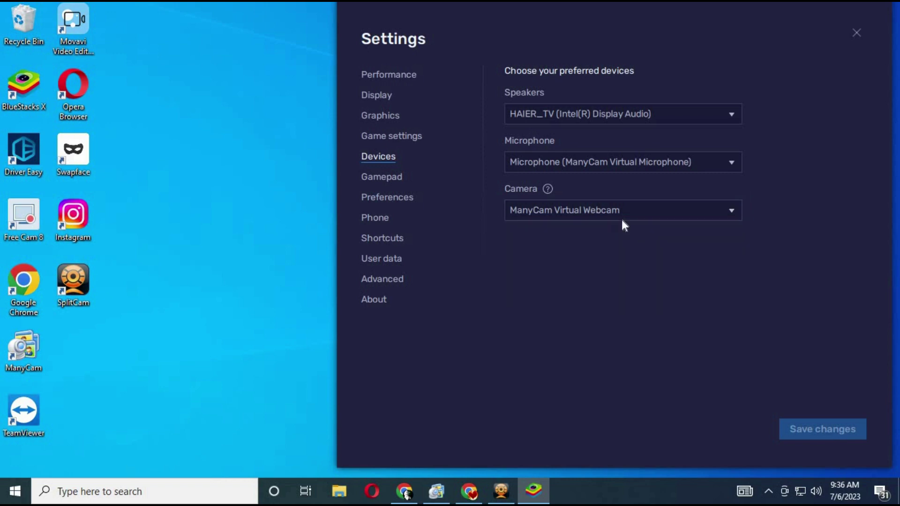
left_click(588, 158)
left_click(499, 294)
Save Samsung Galaxy S21 Ultra as the phone profile and close Settings
left_click(365, 218)
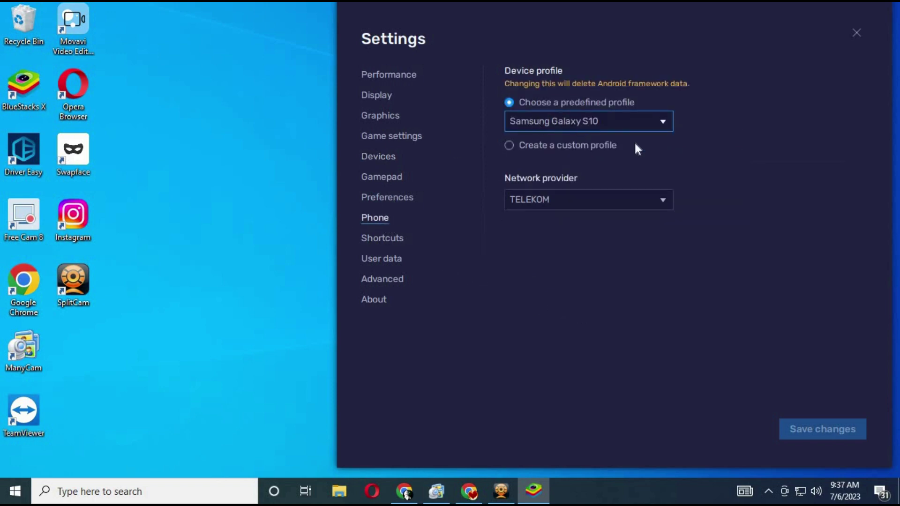
scroll(672, 220, "down", 2)
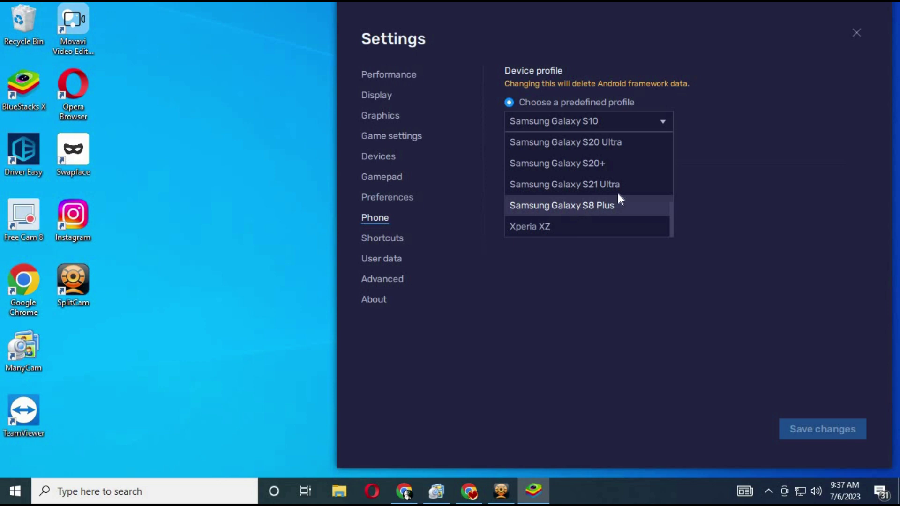
left_click(593, 191)
left_click(795, 430)
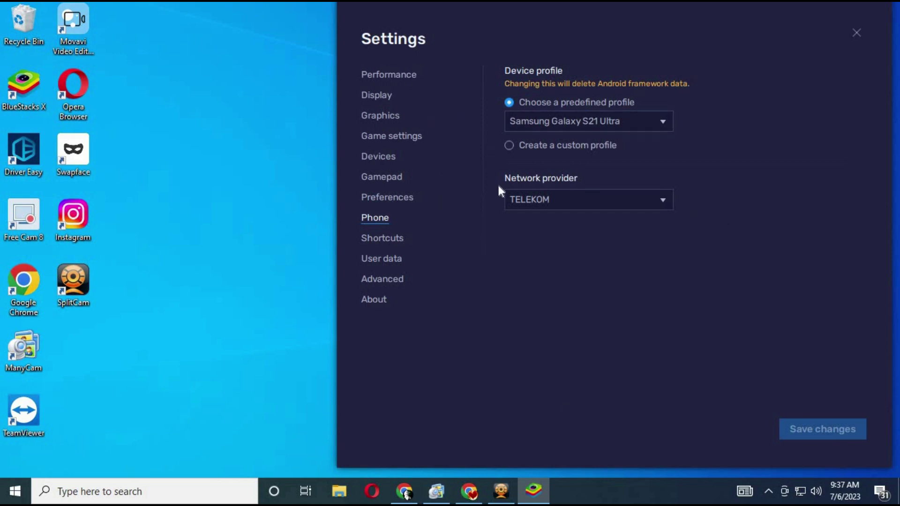
left_click(856, 33)
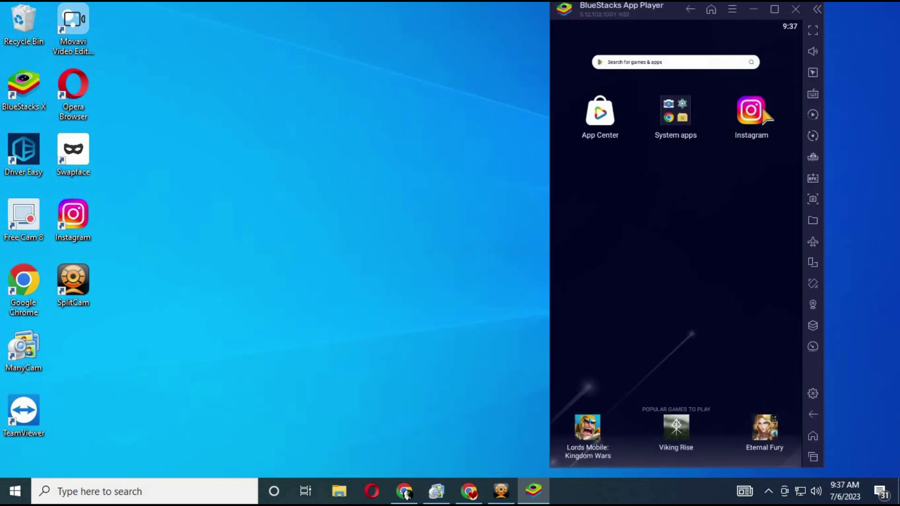
Launch Instagram and open the contact's conversation from the direct messages inbox
left_click(751, 119)
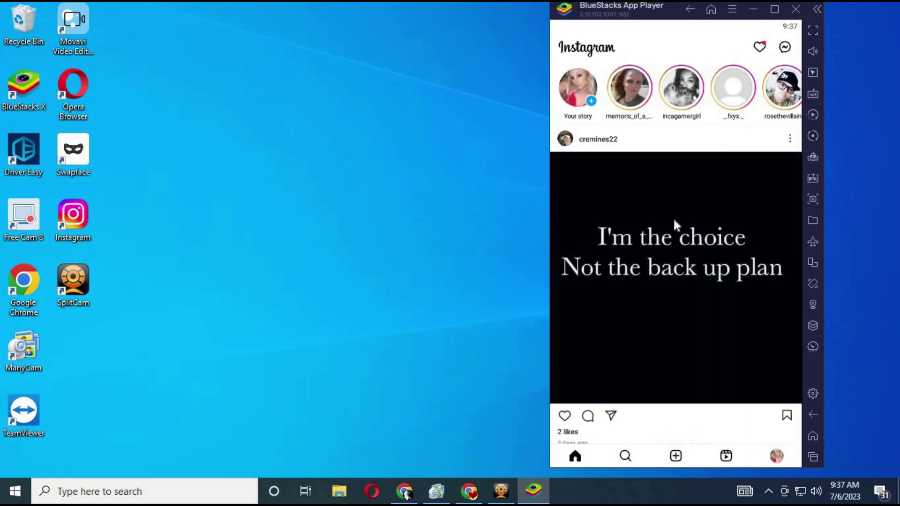
left_click(785, 48)
left_click(624, 220)
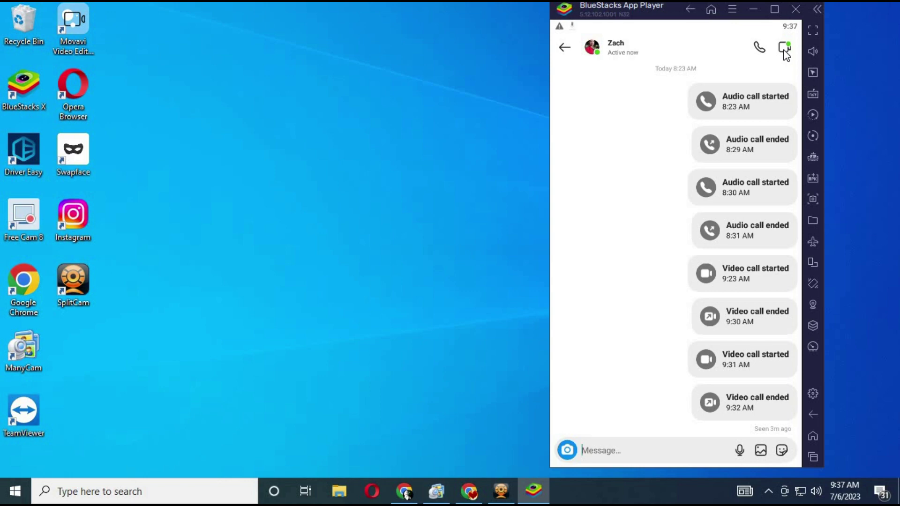
Start a video call, permanently dismiss the multiple-cameras notice, and rotate the camera upright
left_click(785, 52)
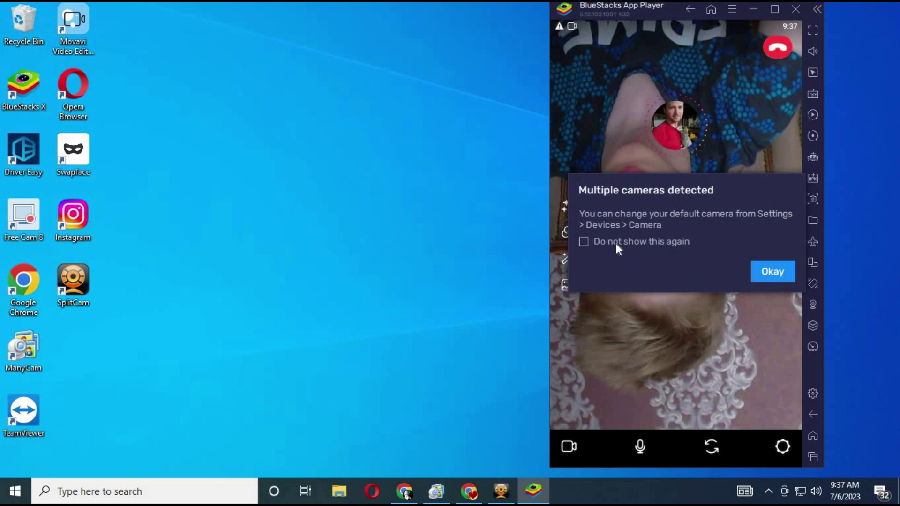
left_click(615, 241)
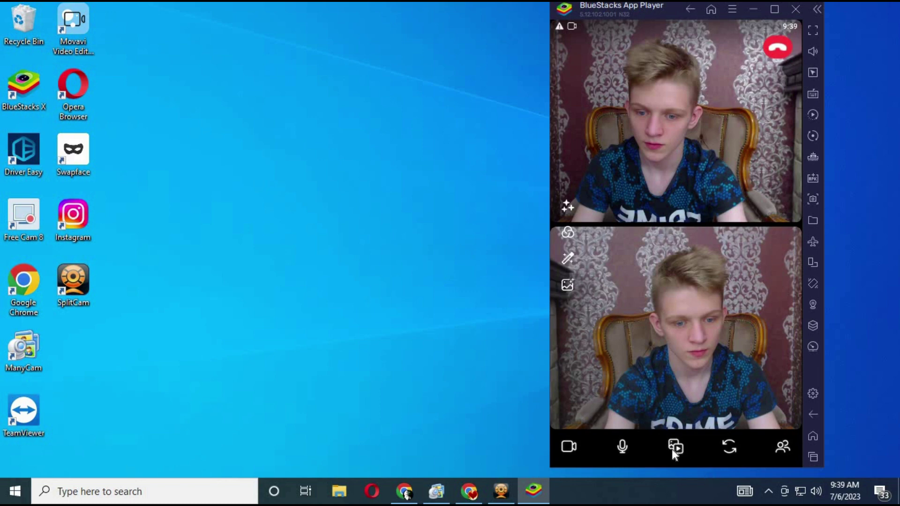
left_click(730, 448)
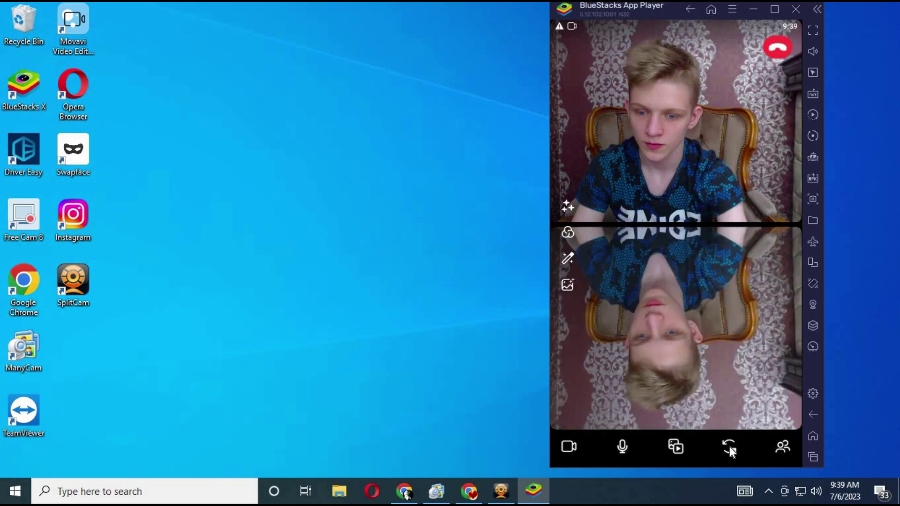
left_click(729, 447)
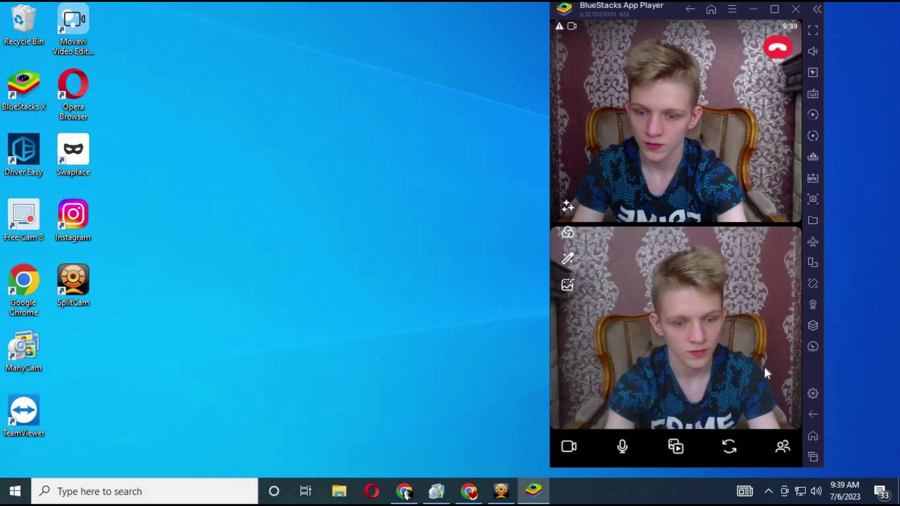